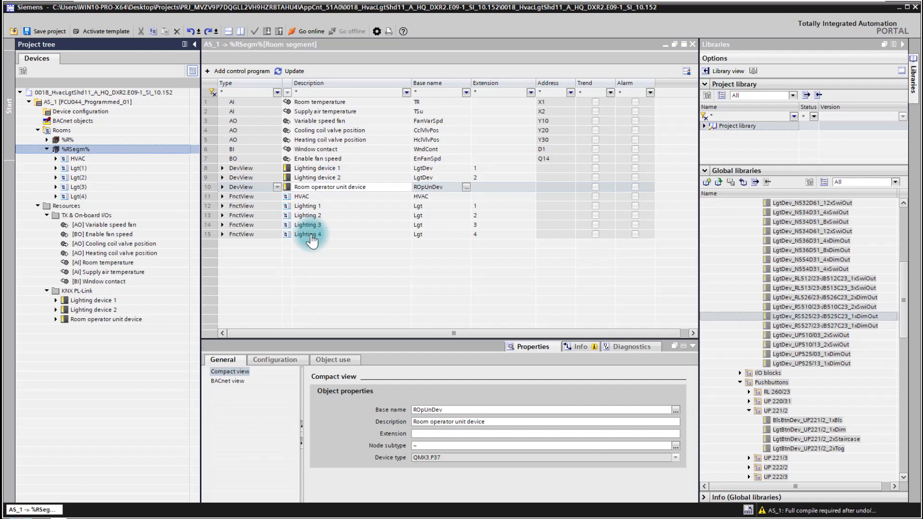
# - Review the extension numbers of the Lighting 1 to Lighting 4 functions in the room segment
pyautogui.click(340, 207)
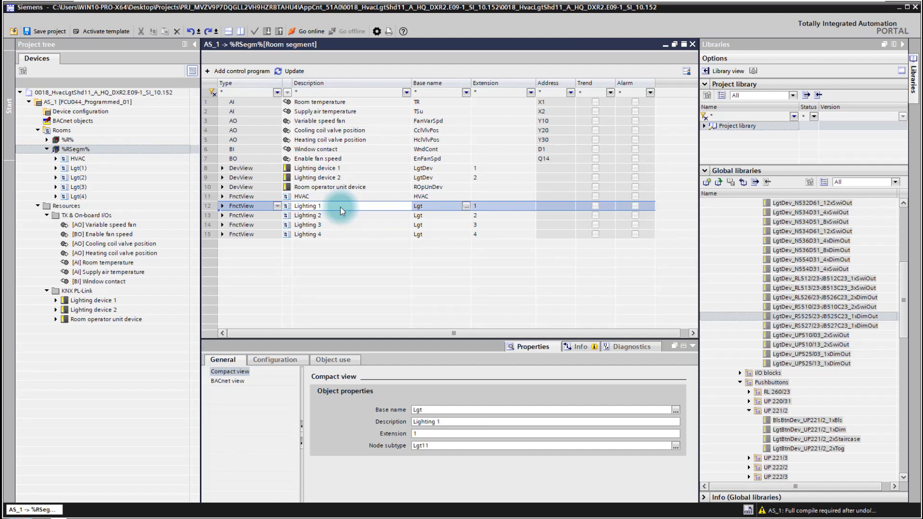
pyautogui.click(476, 216)
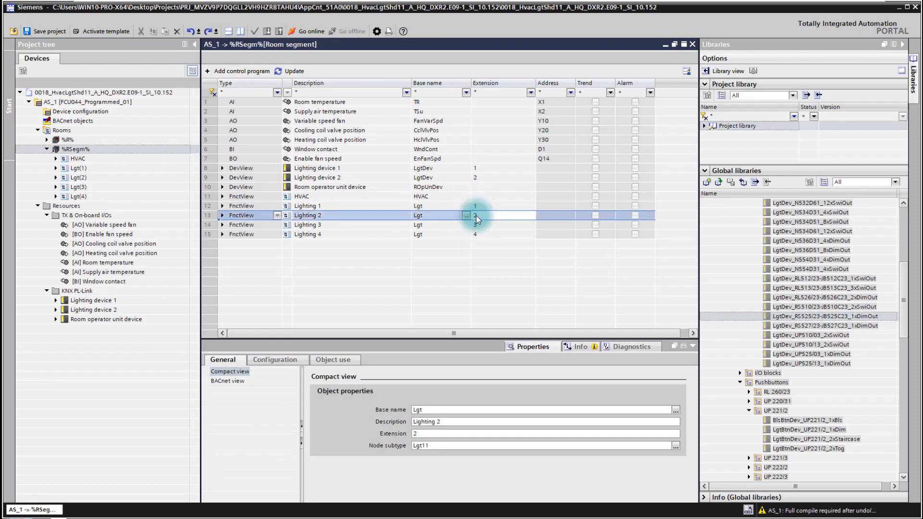
pyautogui.click(477, 226)
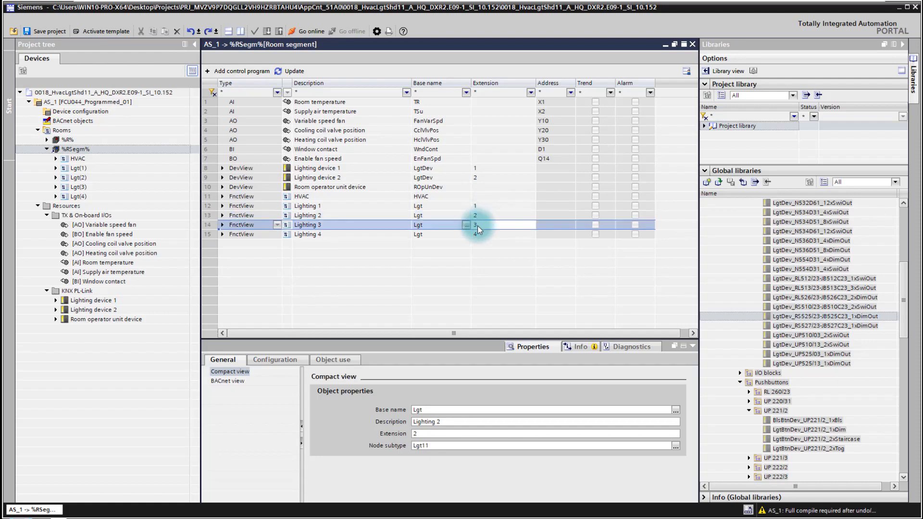
pyautogui.click(478, 236)
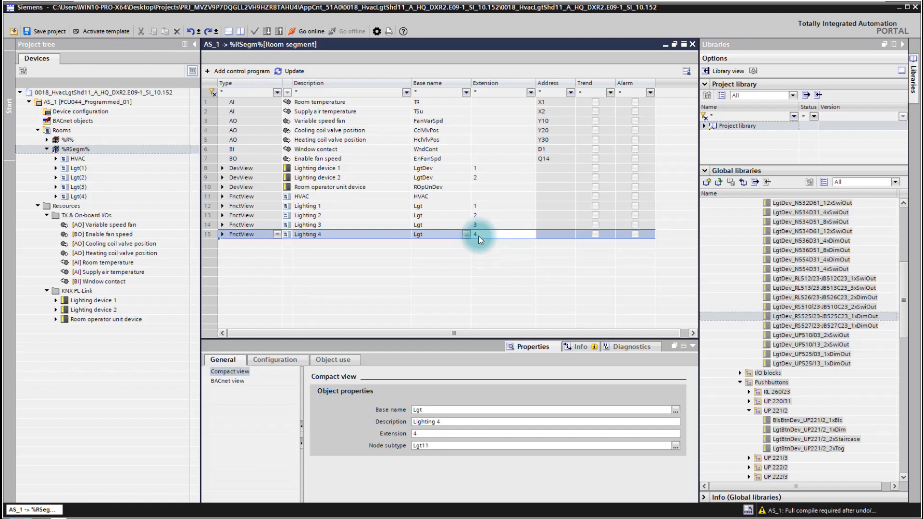
# - Examine the lighting commands and their extensions under Lighting device 1 and Lighting device 2, and collapse both devices
pyautogui.click(222, 168)
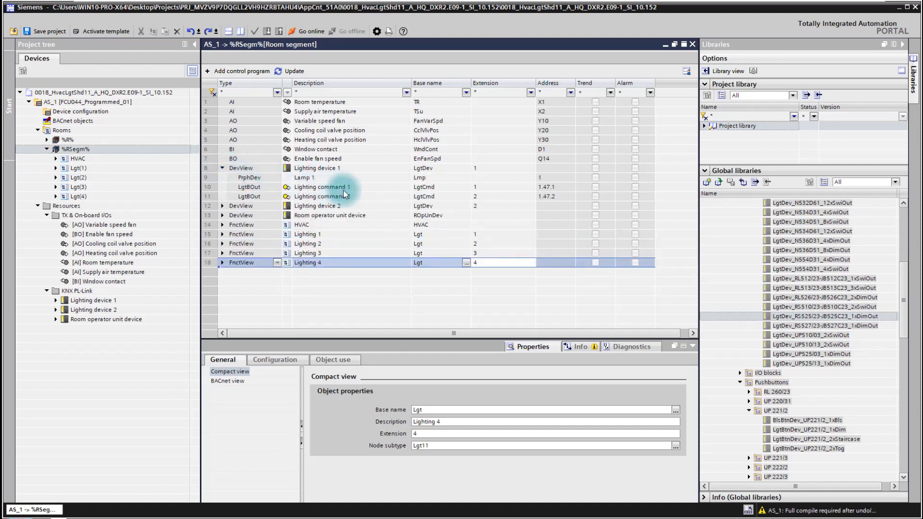
pyautogui.click(479, 189)
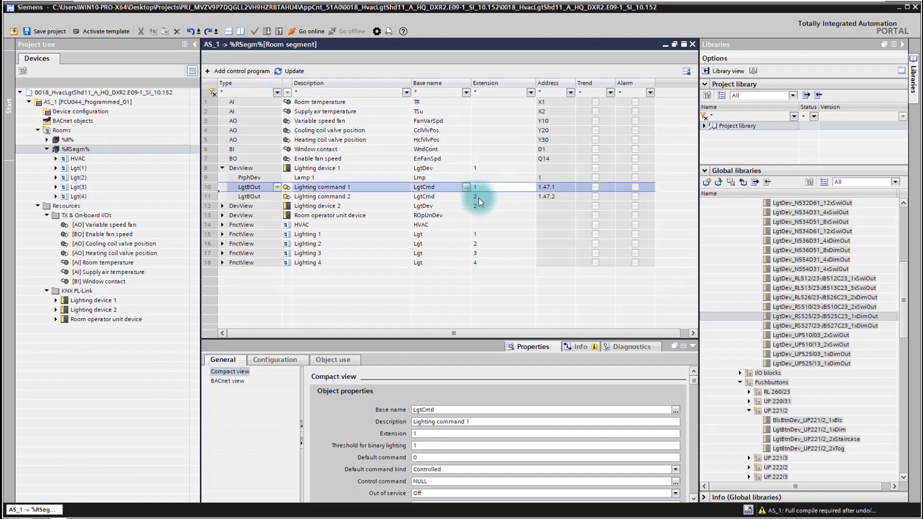
pyautogui.click(479, 197)
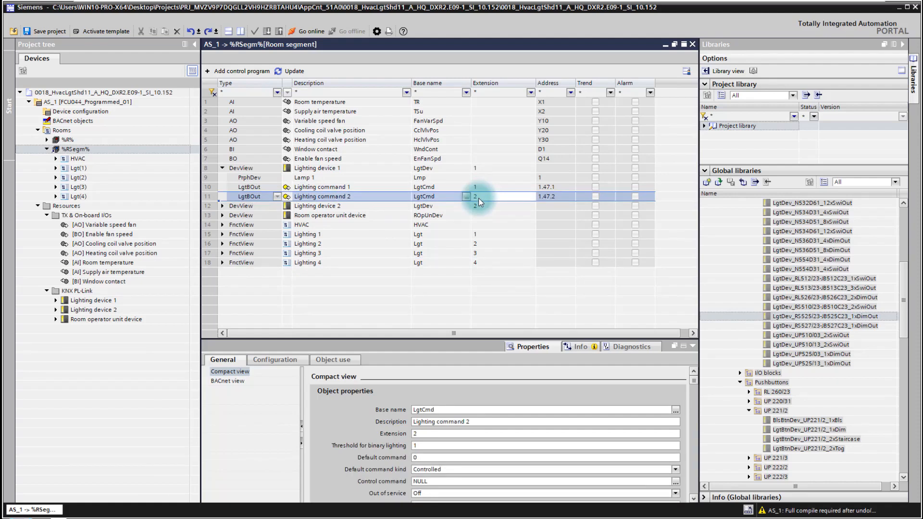
pyautogui.click(476, 189)
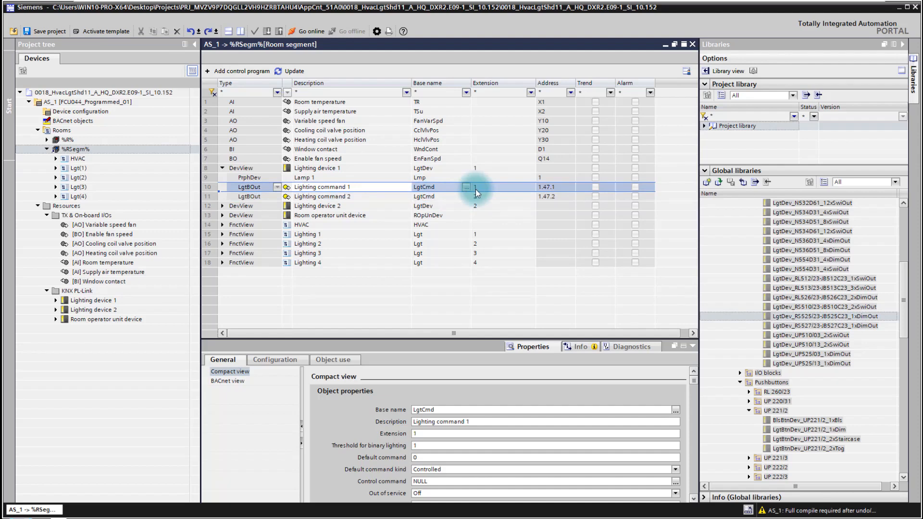
pyautogui.click(478, 196)
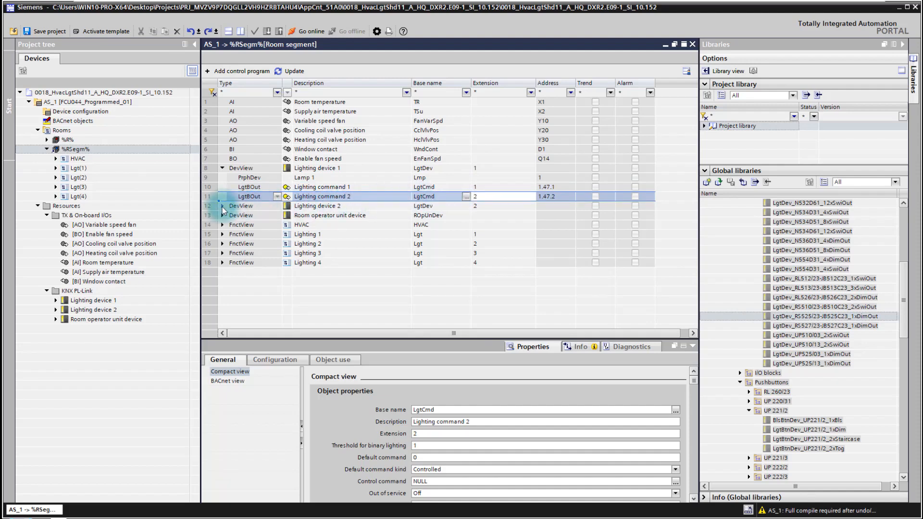
pyautogui.click(222, 205)
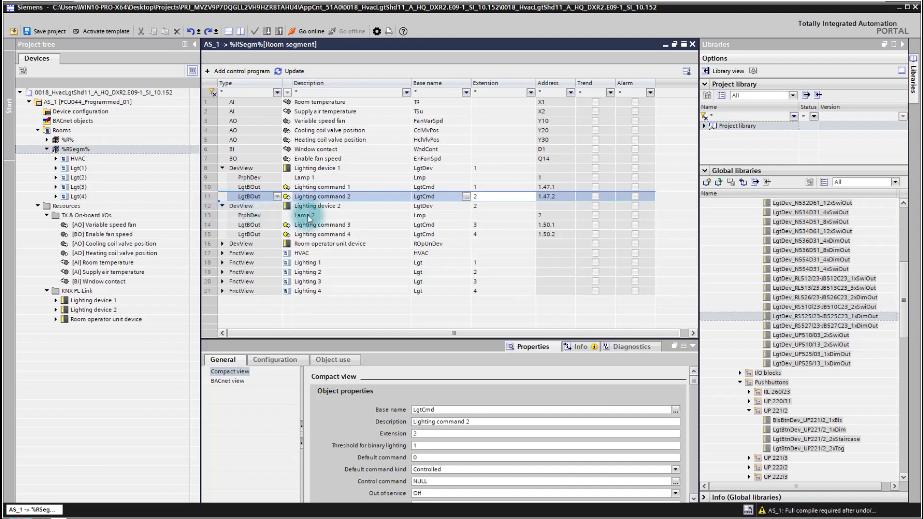
pyautogui.click(393, 227)
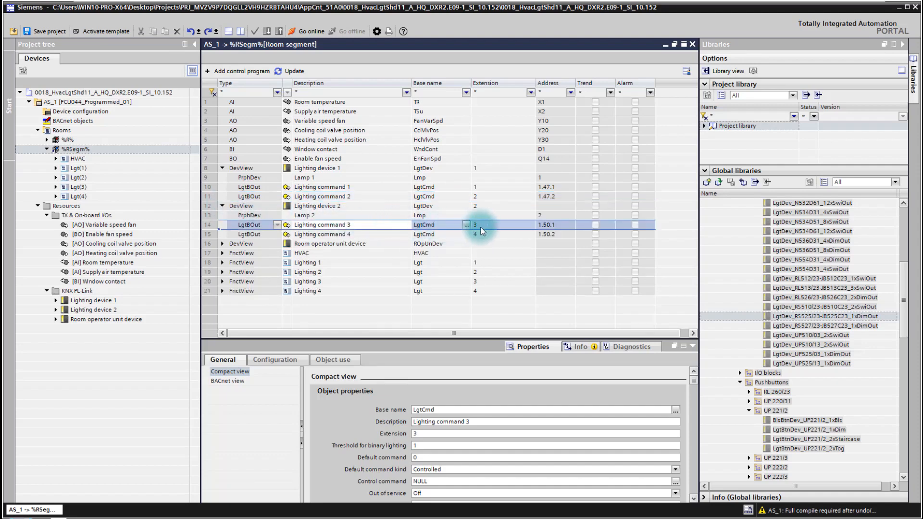
pyautogui.click(404, 234)
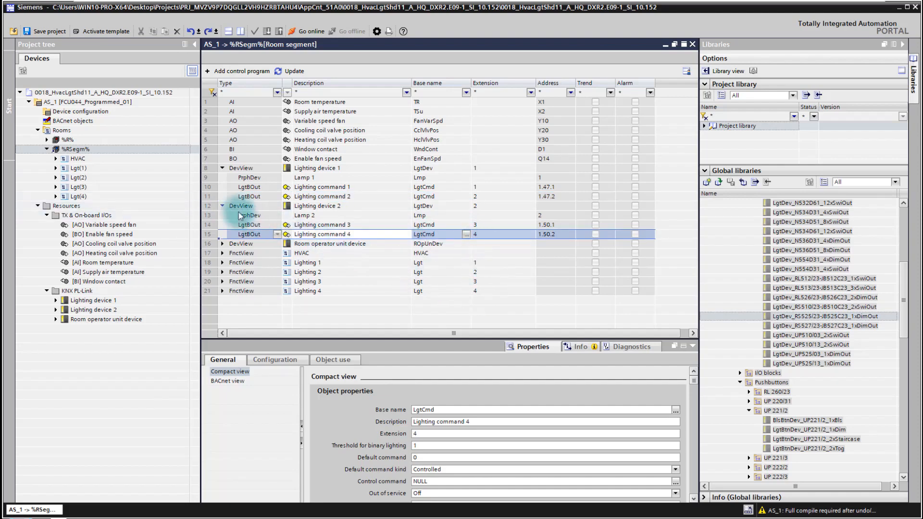
pyautogui.click(222, 206)
pyautogui.click(222, 169)
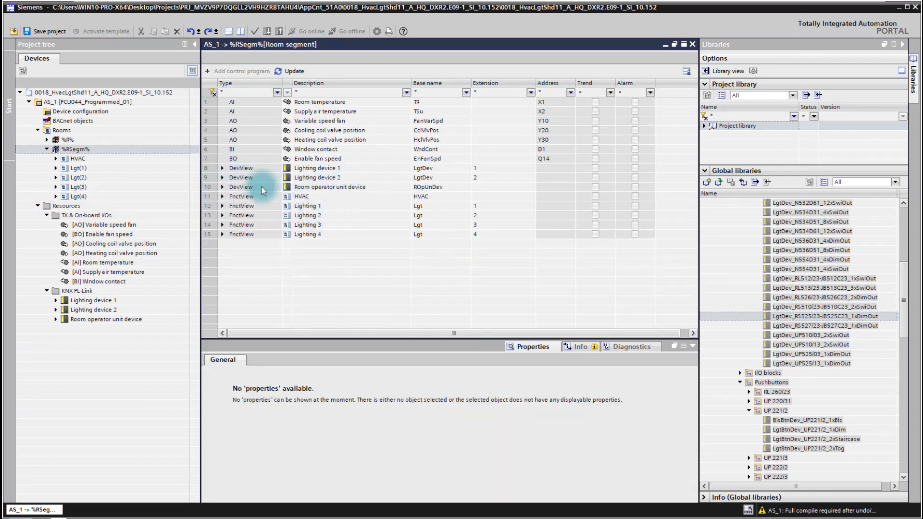
# - Examine the objects of the room operator unit device down to its lighting pushbuttons, and collapse the device
pyautogui.click(222, 188)
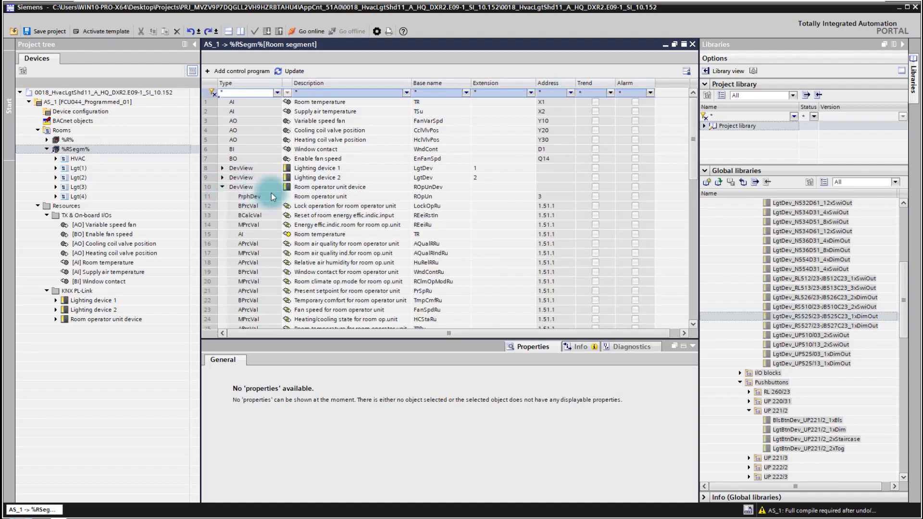
pyautogui.scroll(-7, 377, 206)
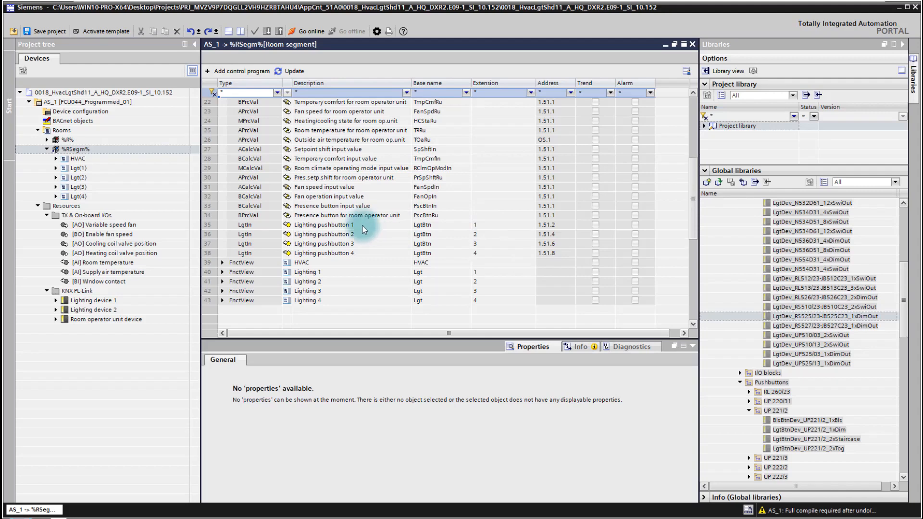
pyautogui.scroll(5, 362, 226)
pyautogui.click(224, 131)
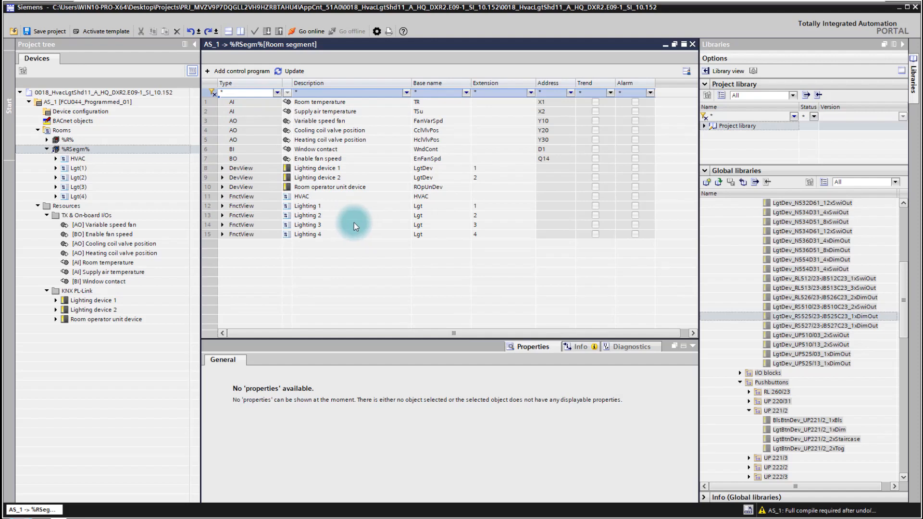
# - Inspect the lighting command and the pushbutton collection under Local manual operation of Lighting 1, with a brief look at Lighting 3
pyautogui.click(222, 206)
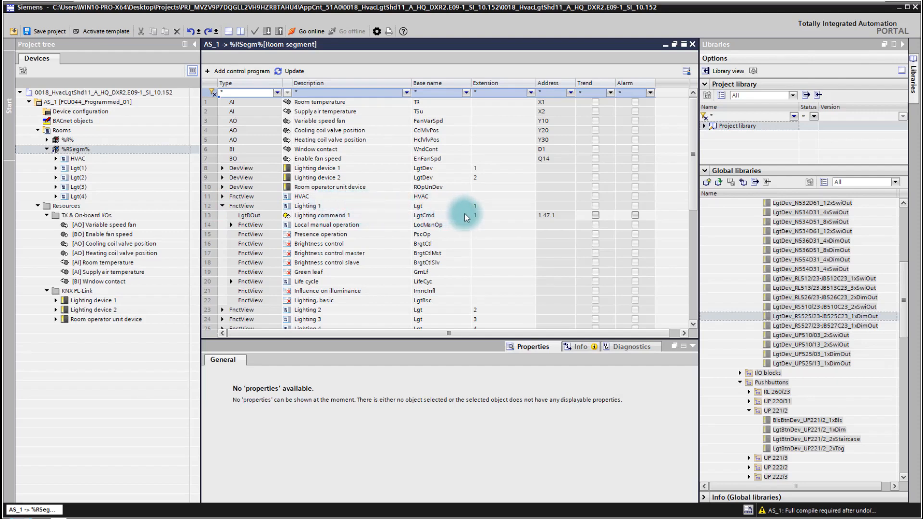
pyautogui.scroll(-1, 230, 316)
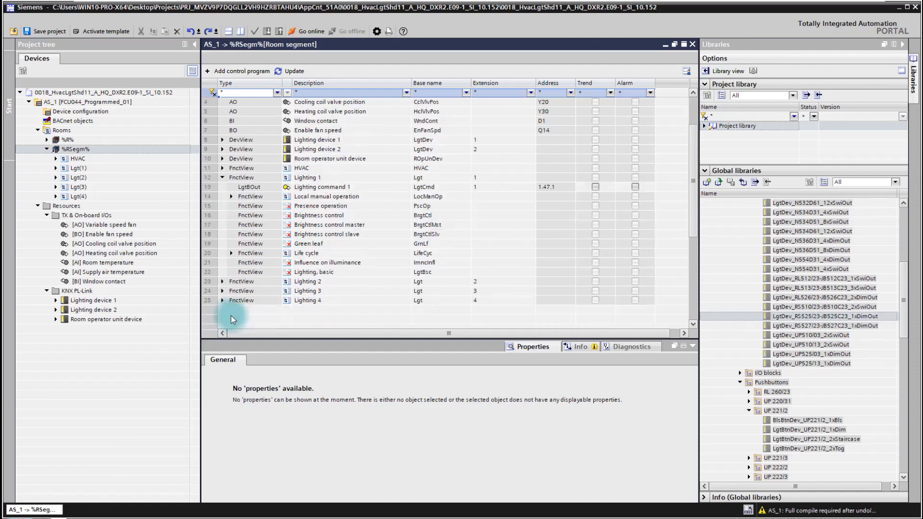
pyautogui.scroll(-1, 230, 316)
pyautogui.click(222, 262)
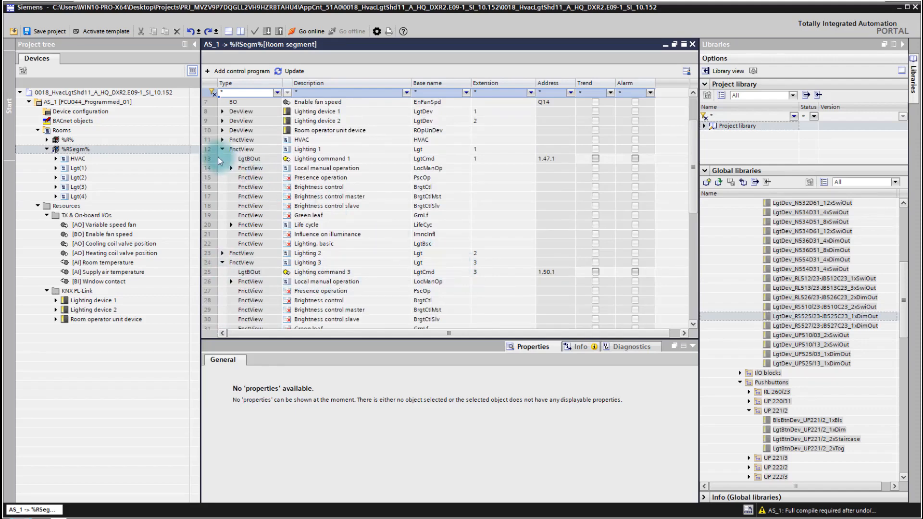
pyautogui.click(222, 262)
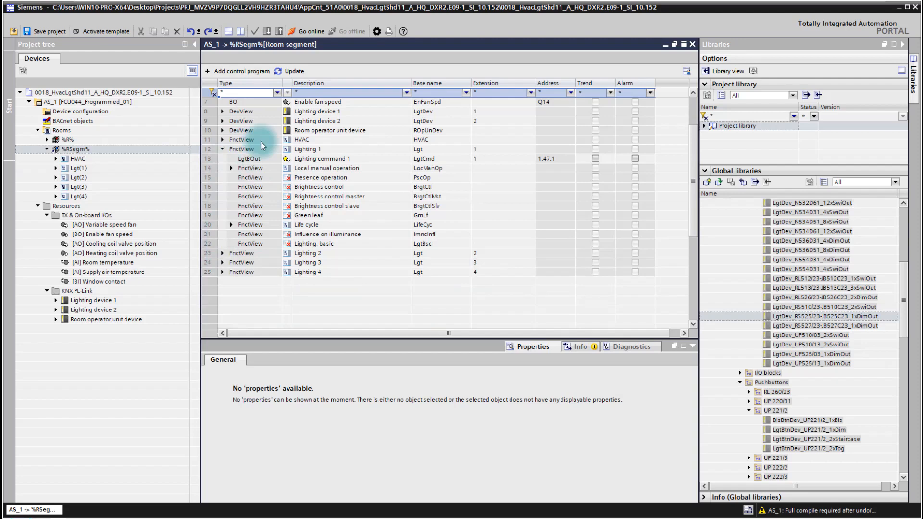
pyautogui.click(232, 168)
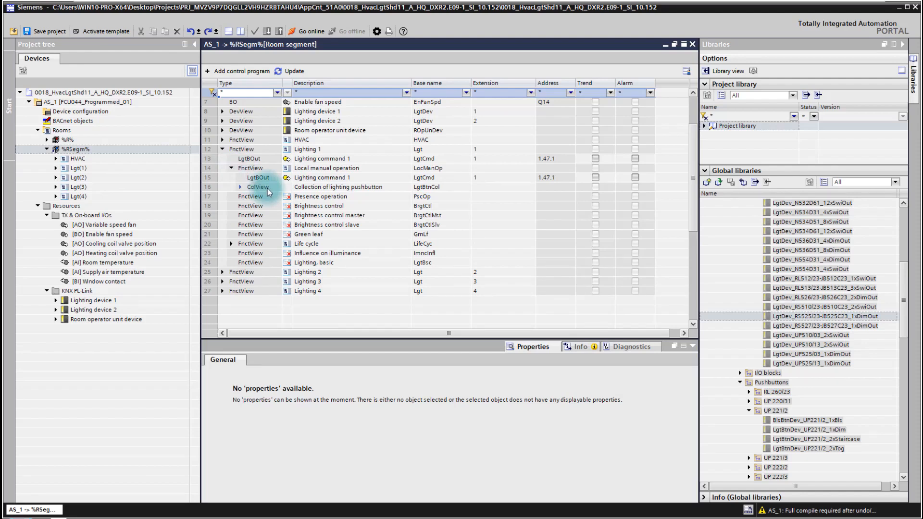
pyautogui.click(239, 187)
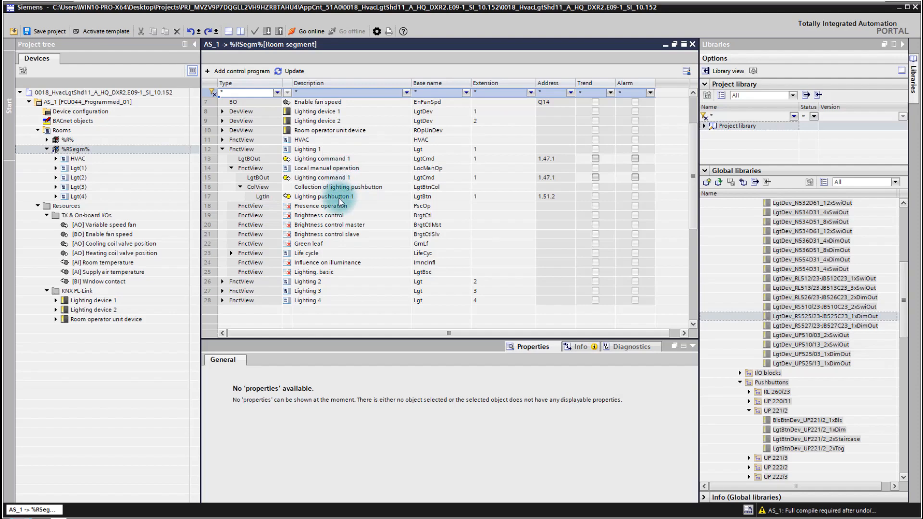
pyautogui.click(222, 149)
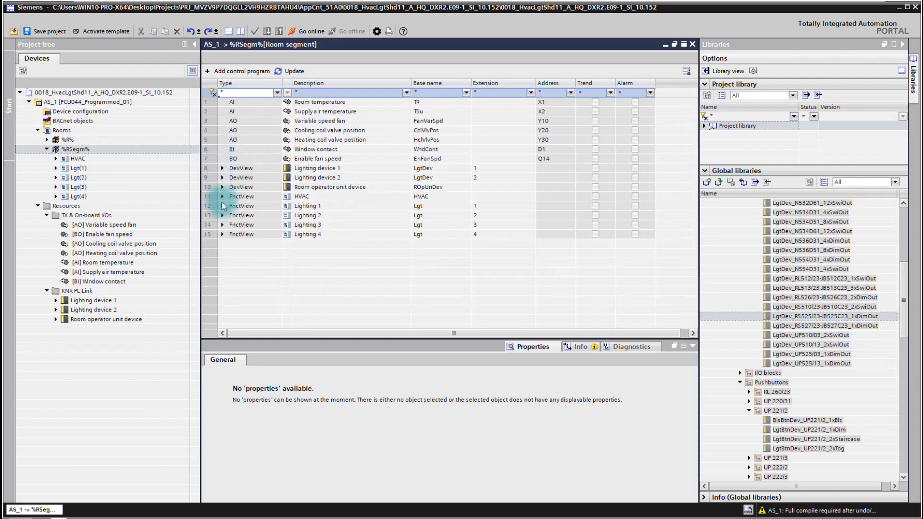
# - Inspect the lighting command and the pushbutton collection under Local manual operation of Lighting 4
pyautogui.click(221, 235)
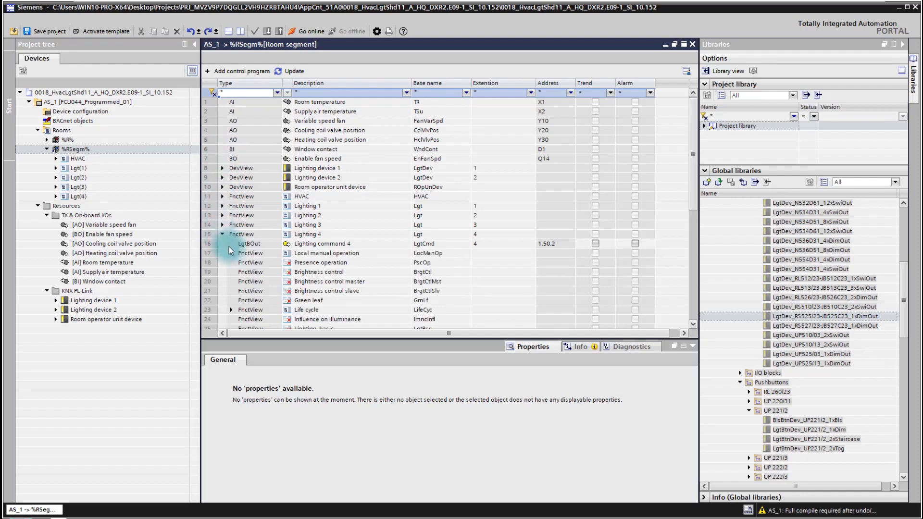
pyautogui.click(231, 253)
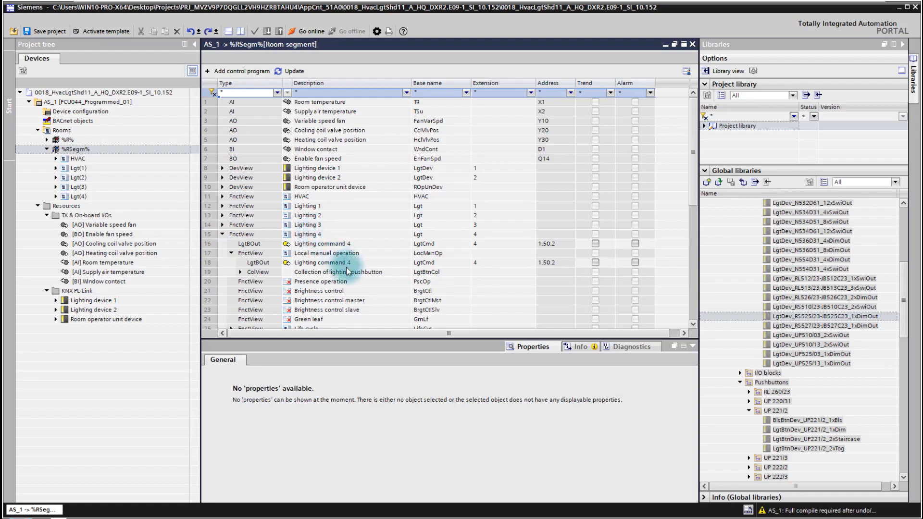
pyautogui.click(239, 272)
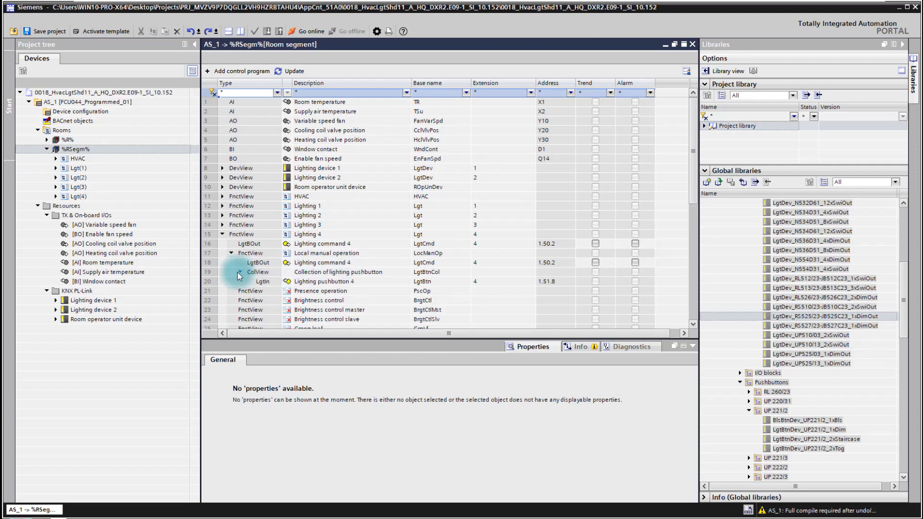
pyautogui.click(222, 235)
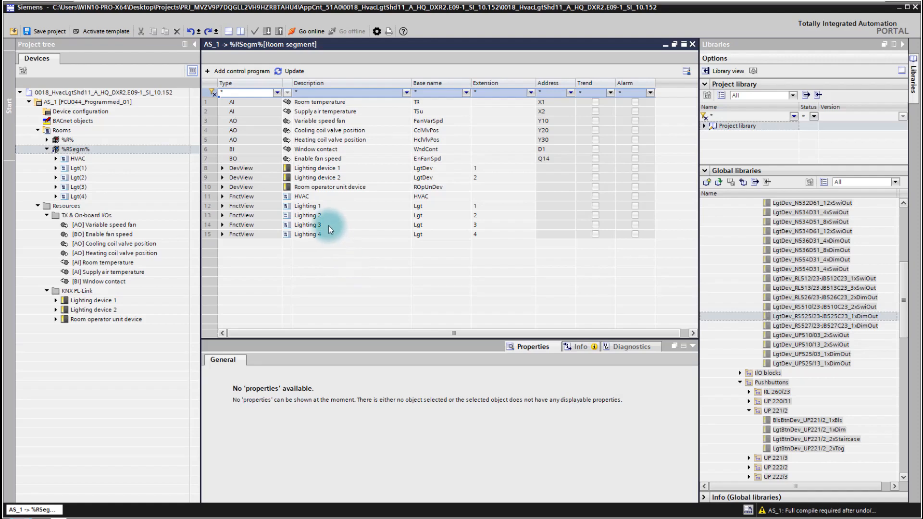
pyautogui.click(344, 178)
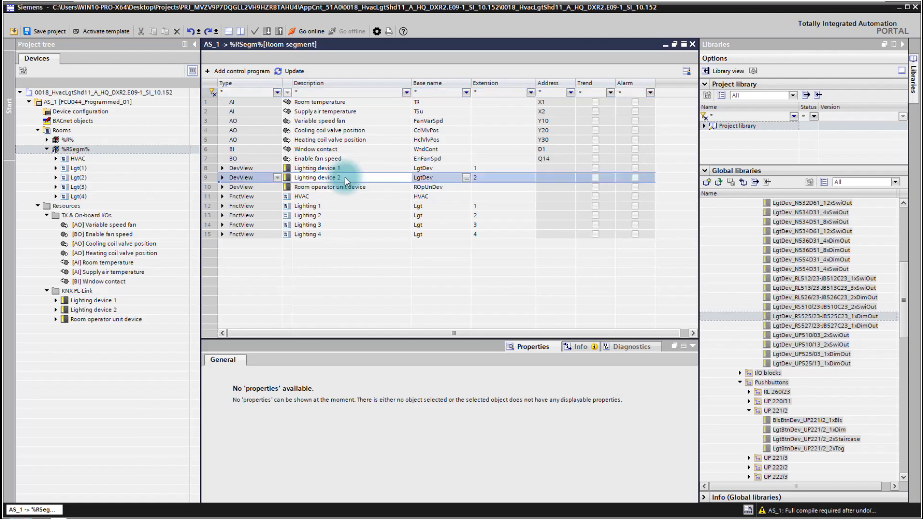
pyautogui.keyDown('ctrl'); pyautogui.click(332, 235); pyautogui.keyUp('ctrl')
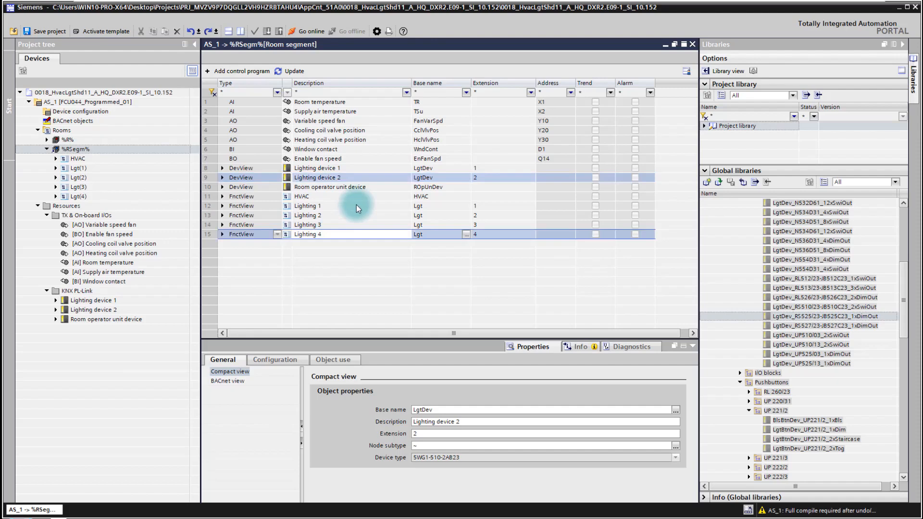
pyautogui.rightClick(360, 236)
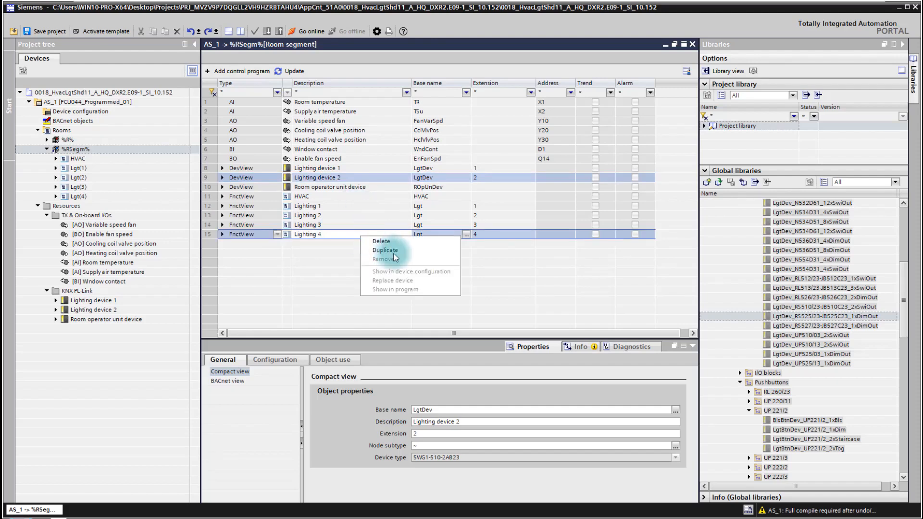
pyautogui.click(392, 253)
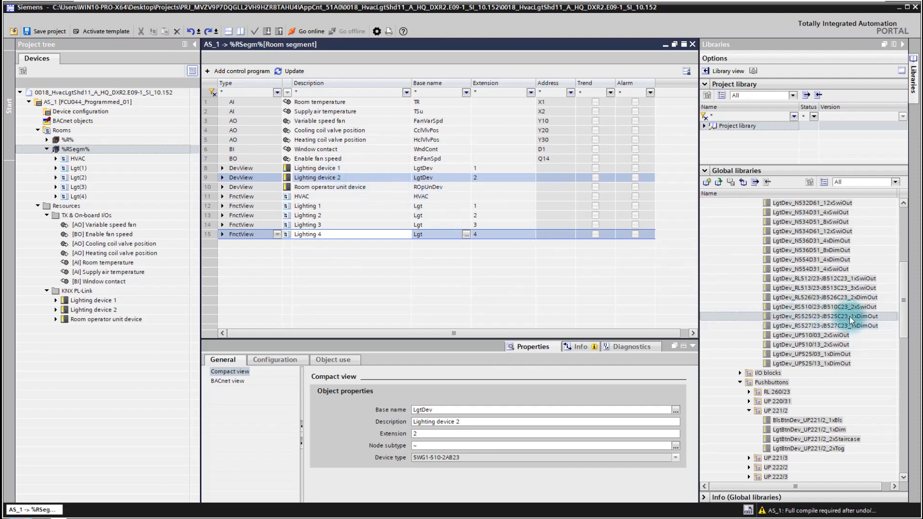
# - Add LgtDev_RS525/23-JB525C23_1xDimOut from the global library to the room segment and set its extension to 3
pyautogui.moveTo(849, 316); pyautogui.dragTo(363, 270)
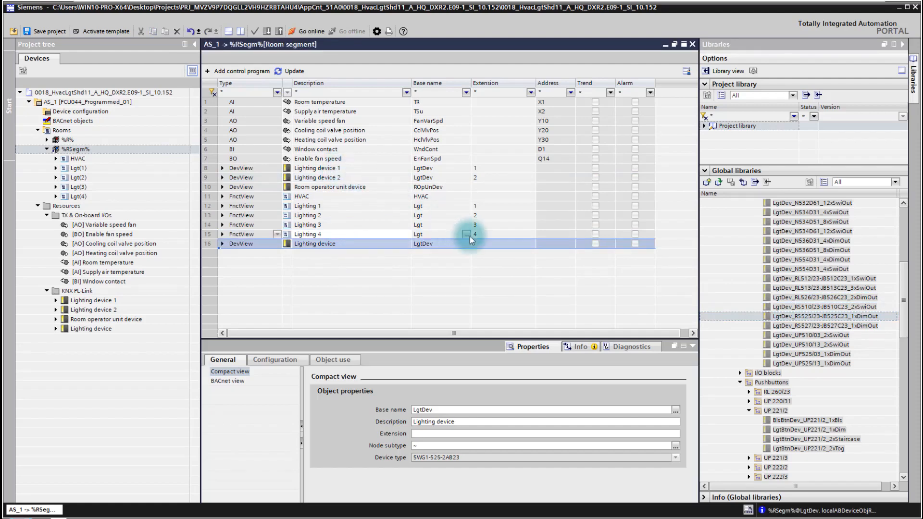
pyautogui.click(486, 244)
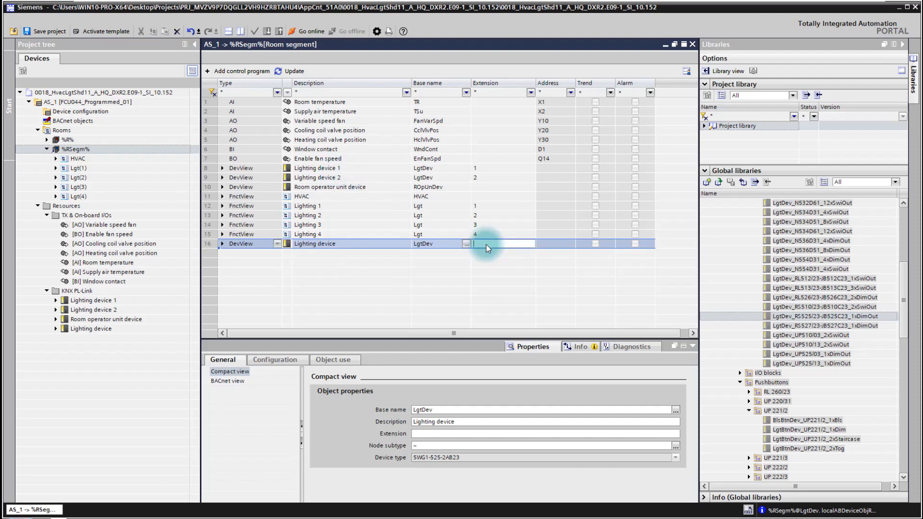
pyautogui.write('3')
pyautogui.press('Return')
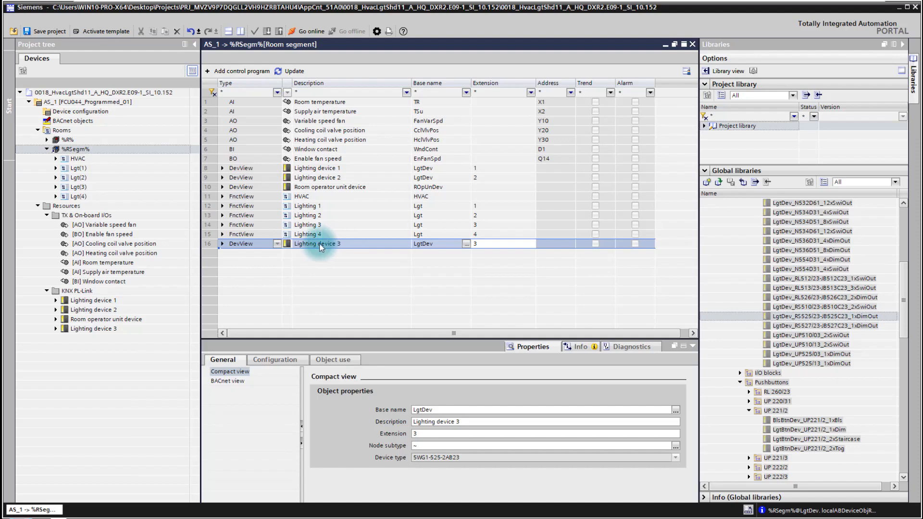
# - Set the extension of the lighting command under Lighting device 3 to 5, and collapse the device
pyautogui.click(223, 244)
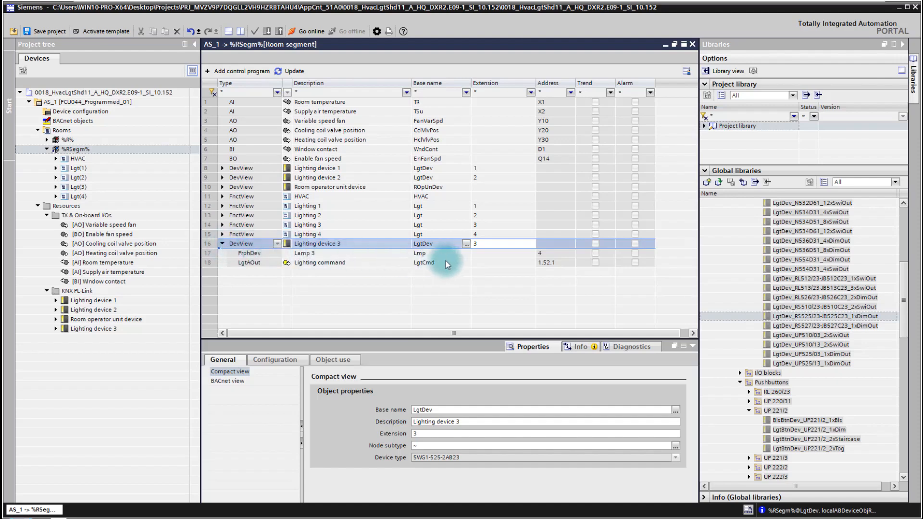
pyautogui.click(483, 263)
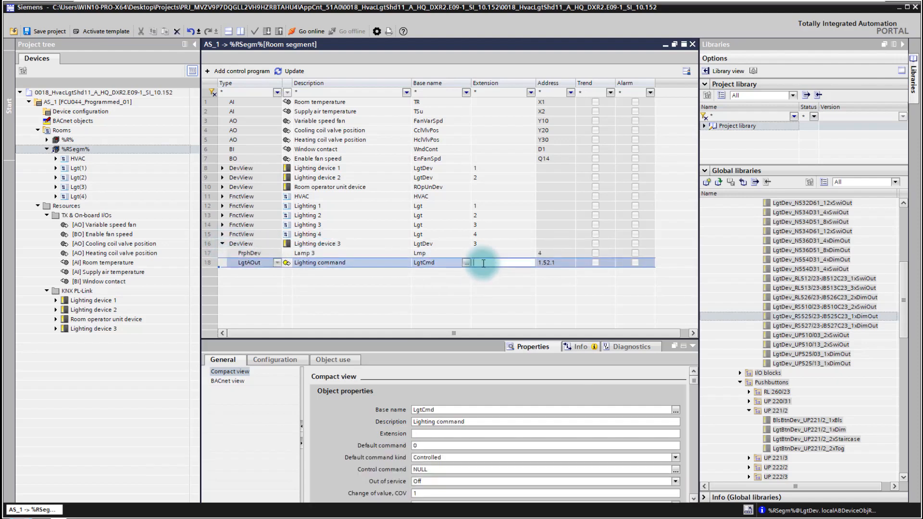
pyautogui.write('5')
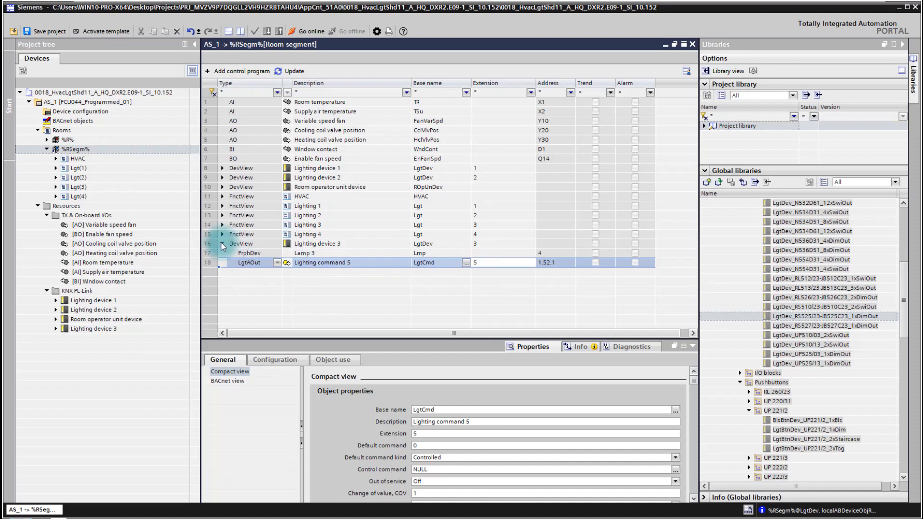
pyautogui.click(222, 244)
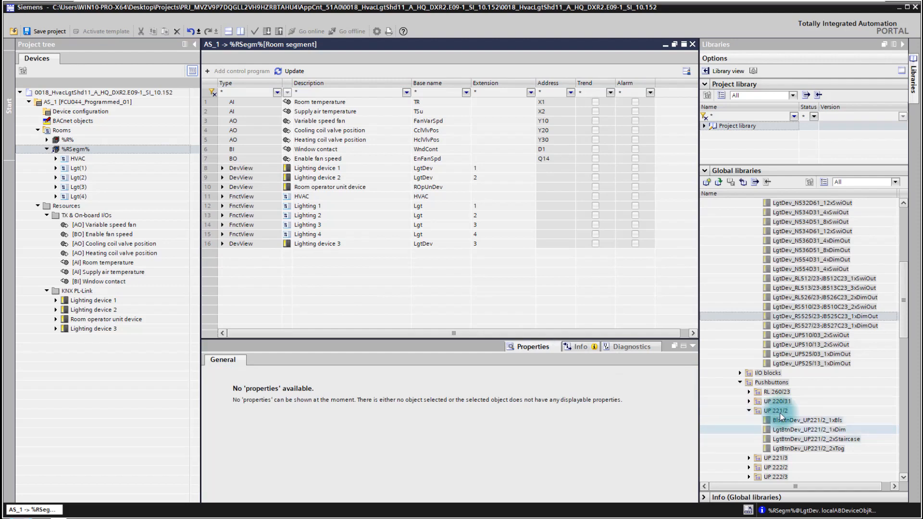
# - Add LgtBtnDev_UP221/2_1xDim from the global library to the room segment and set its lighting pushbutton's extension to 5
pyautogui.moveTo(781, 428); pyautogui.dragTo(318, 277)
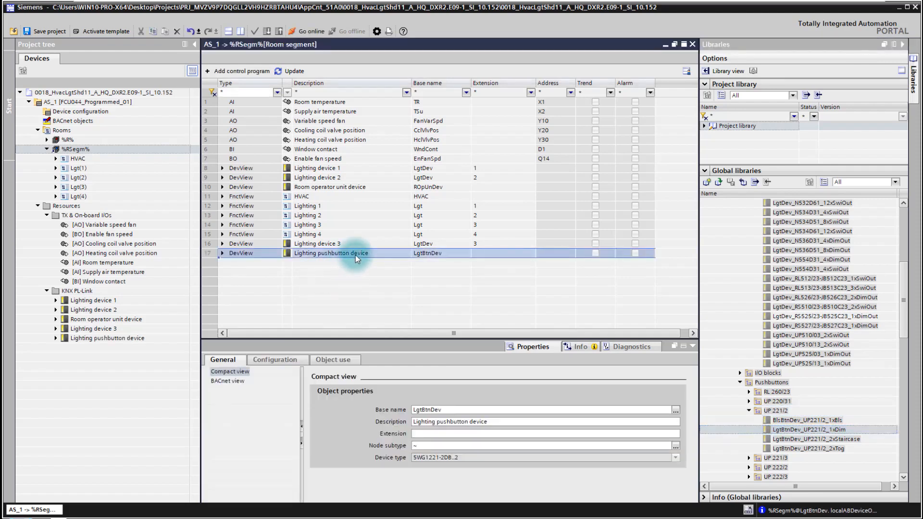
pyautogui.click(222, 253)
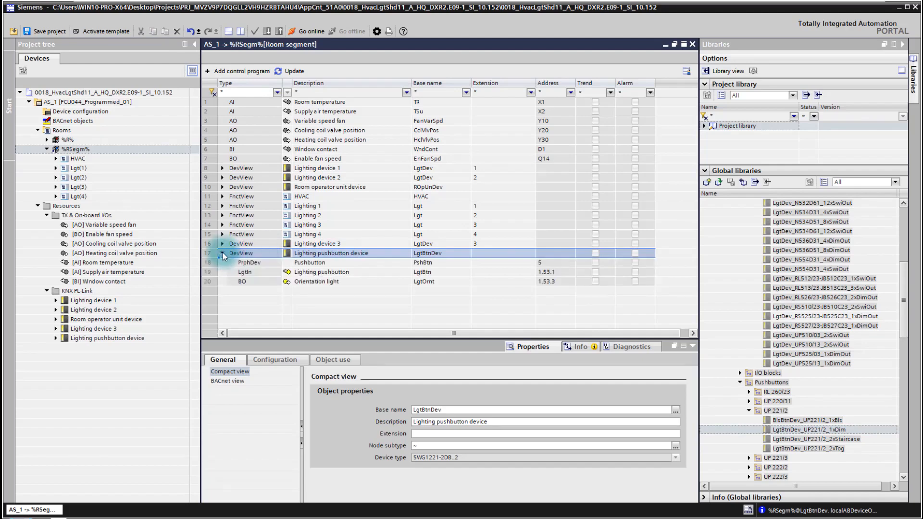
pyautogui.click(485, 273)
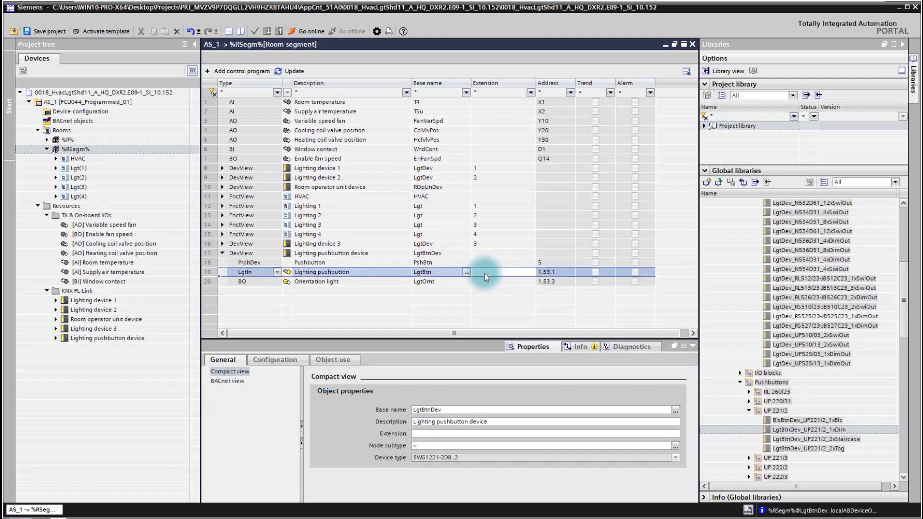
pyautogui.click(483, 273)
pyautogui.write('5')
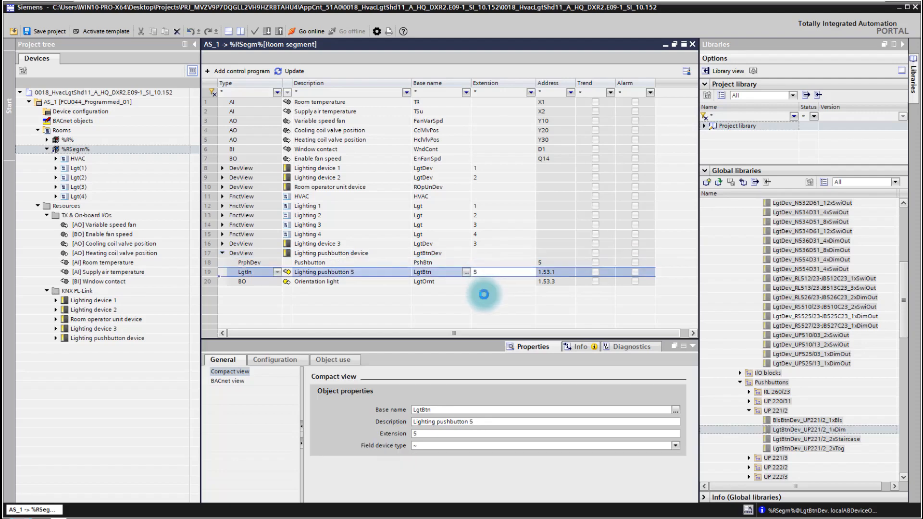
pyautogui.click(222, 244)
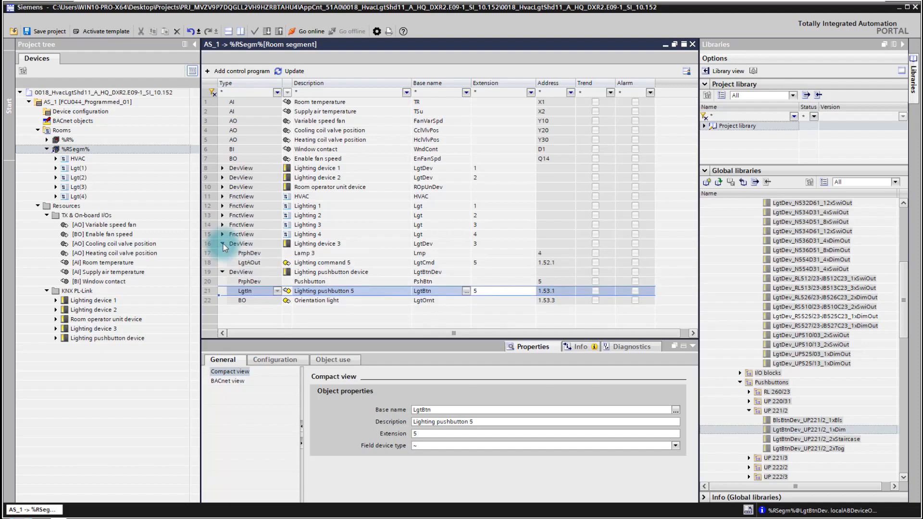
pyautogui.click(223, 244)
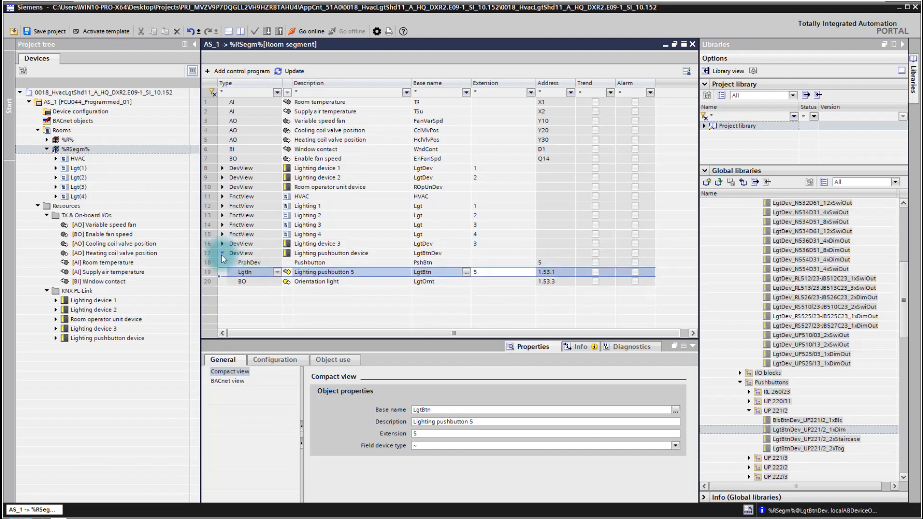
pyautogui.click(221, 253)
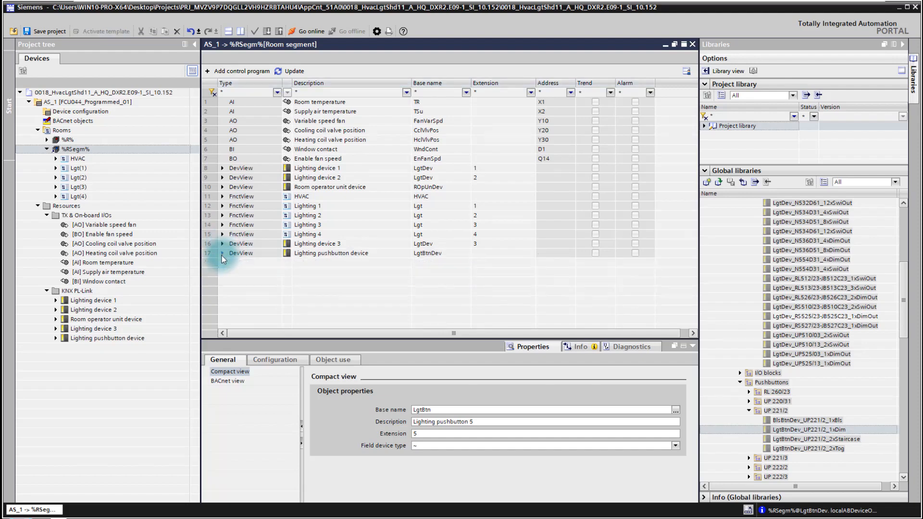
# - Duplicate the Lighting 4 function, set the copy's extension to 5, and update the room segment
pyautogui.click(326, 236)
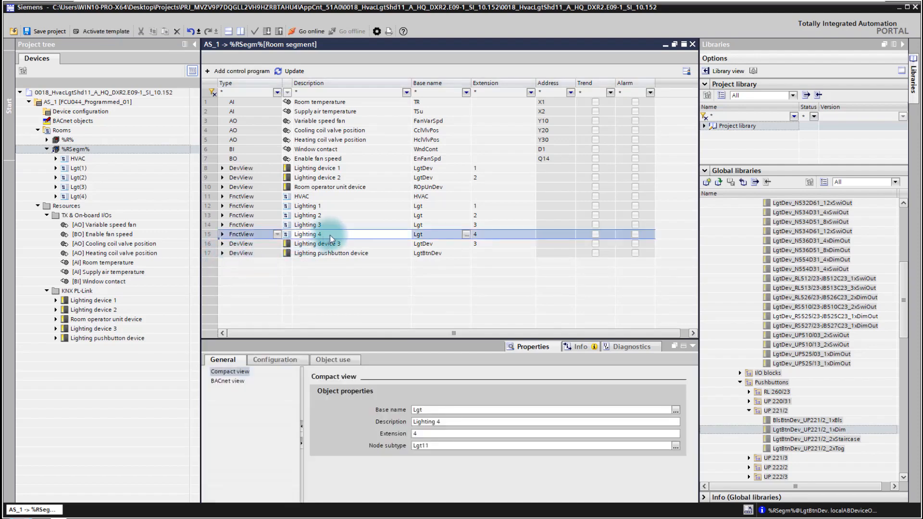
pyautogui.rightClick(330, 235)
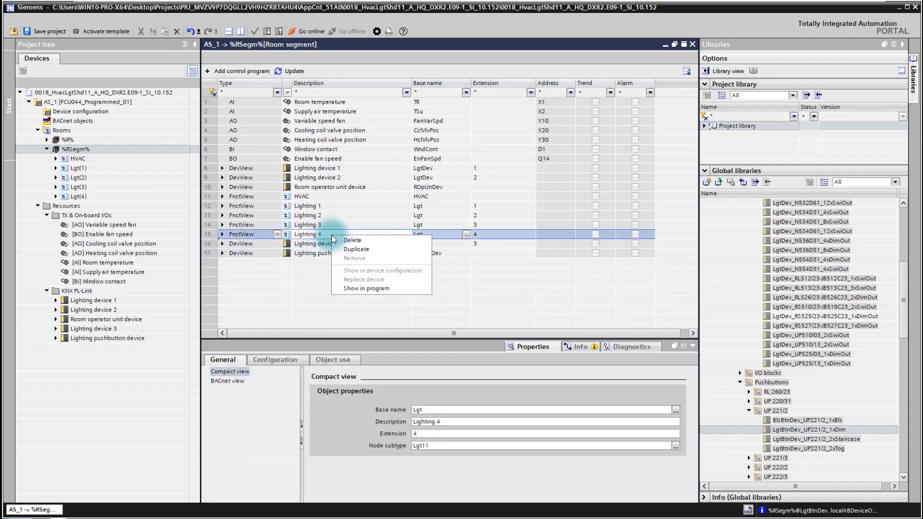
pyautogui.click(360, 249)
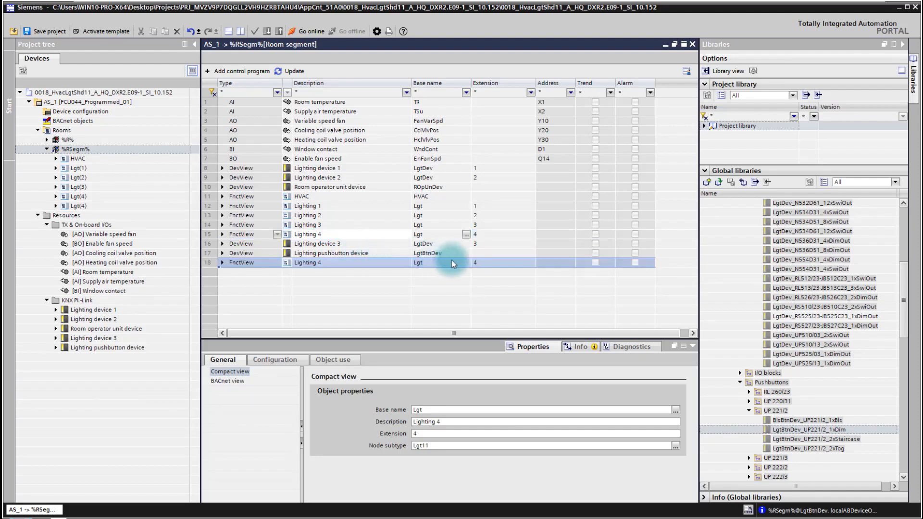
pyautogui.click(477, 262)
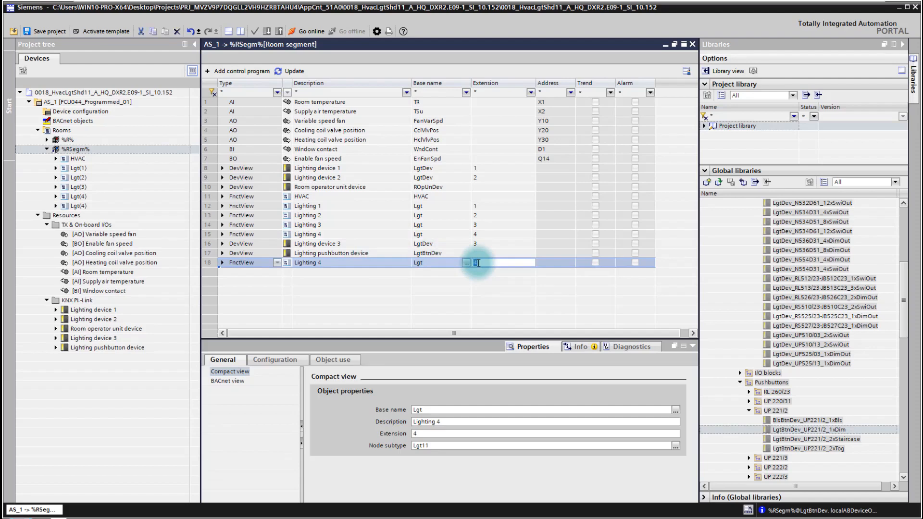
pyautogui.write('5')
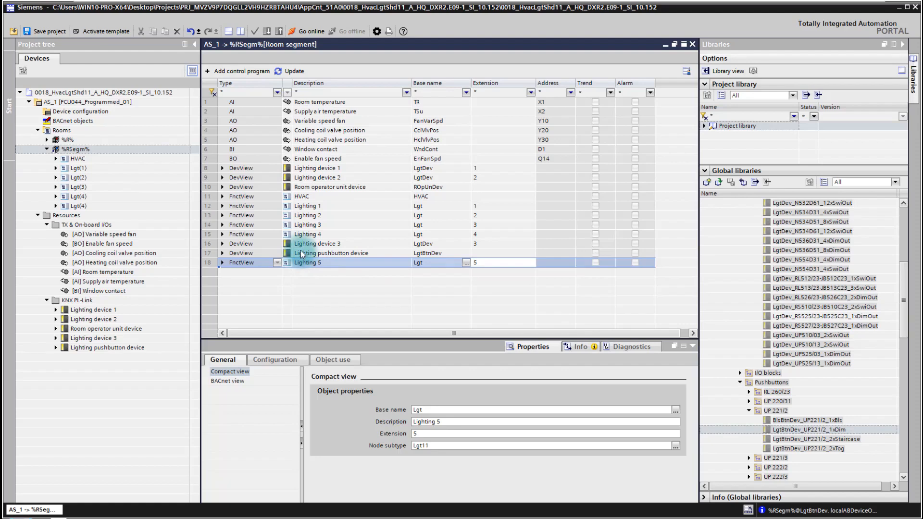
pyautogui.click(294, 72)
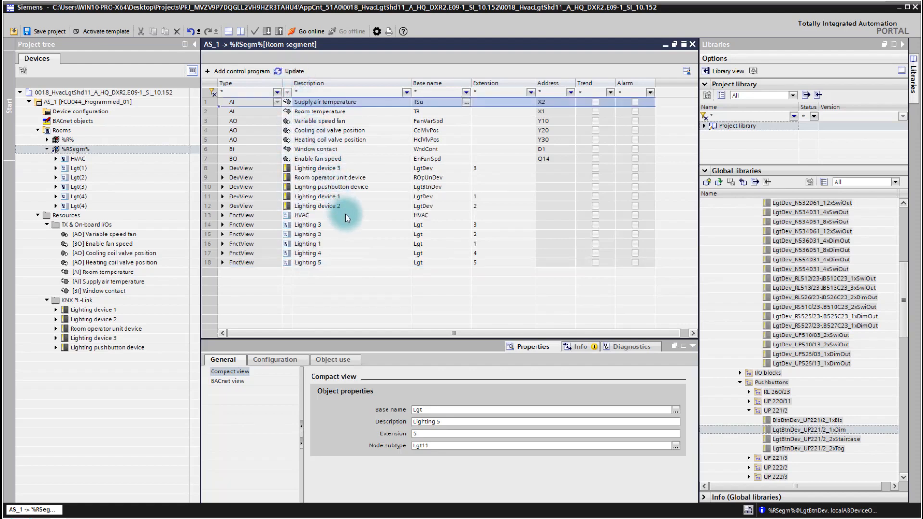
# - Remove Lighting pushbutton 1 from the pushbutton collection under Local manual operation of Lighting 5, enlarging the object table for a fuller view
pyautogui.click(222, 262)
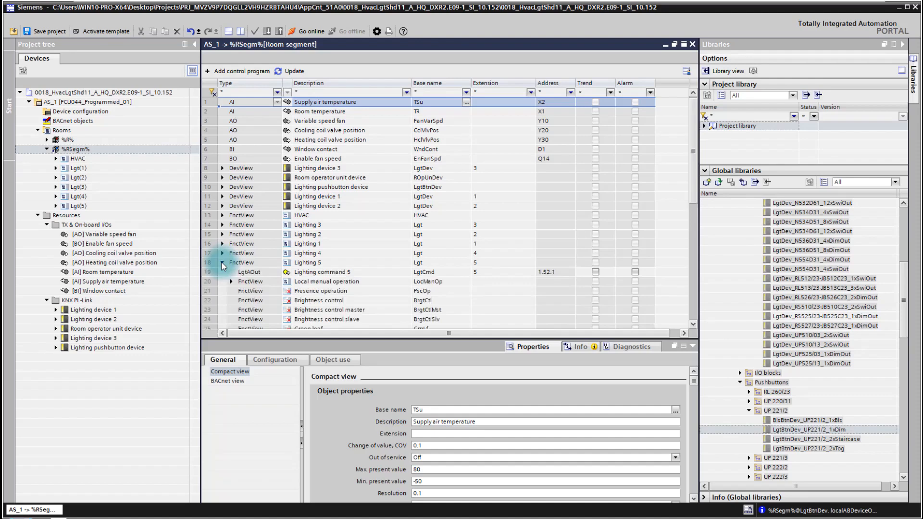
pyautogui.click(303, 273)
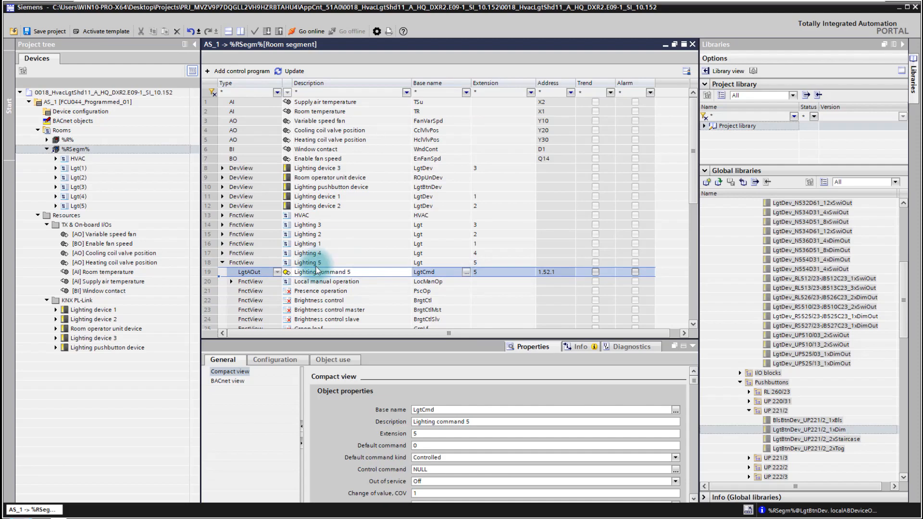
pyautogui.moveTo(325, 340); pyautogui.dragTo(312, 461)
pyautogui.click(231, 282)
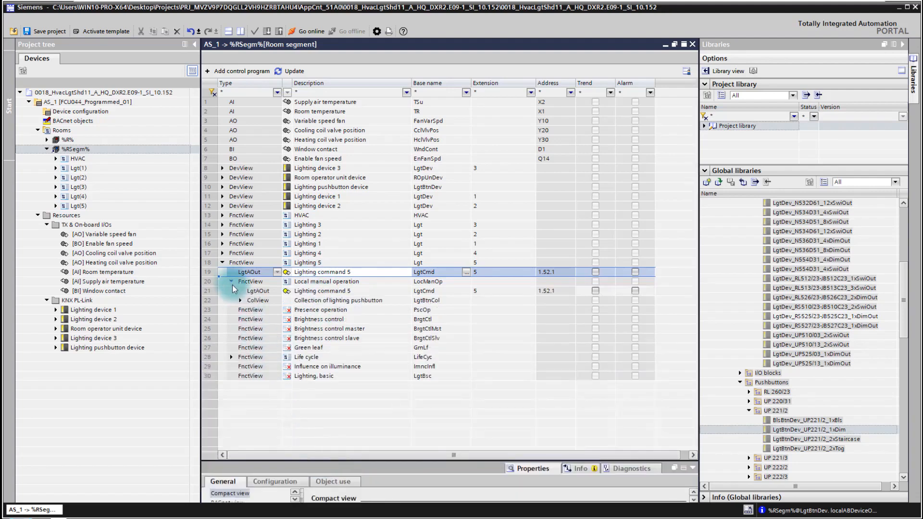
pyautogui.click(240, 300)
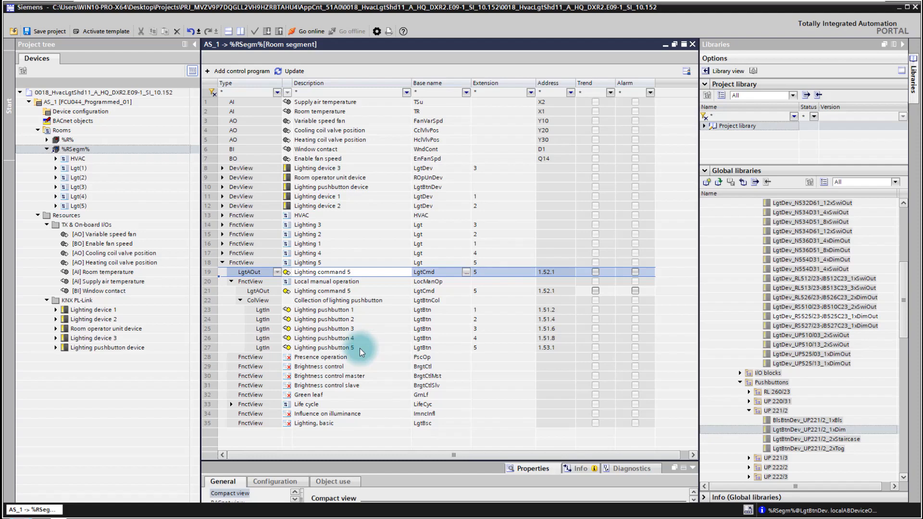
pyautogui.rightClick(358, 311)
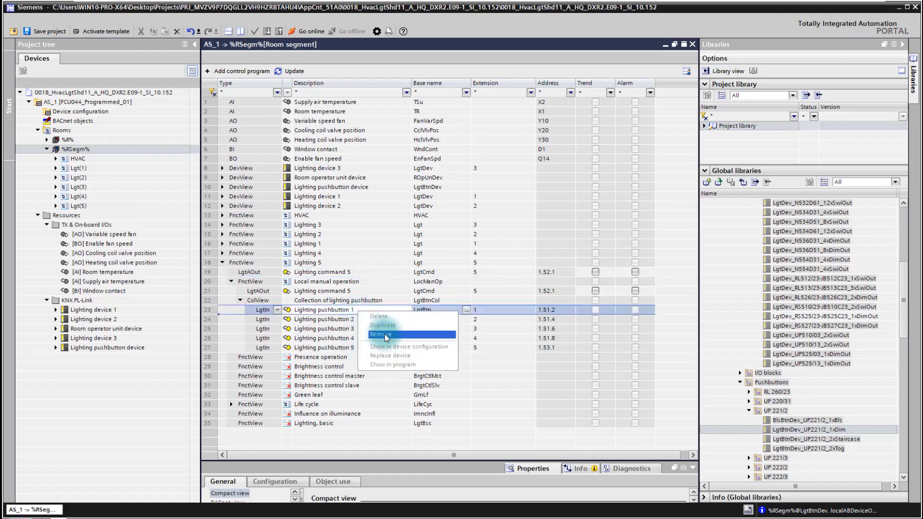
pyautogui.click(384, 334)
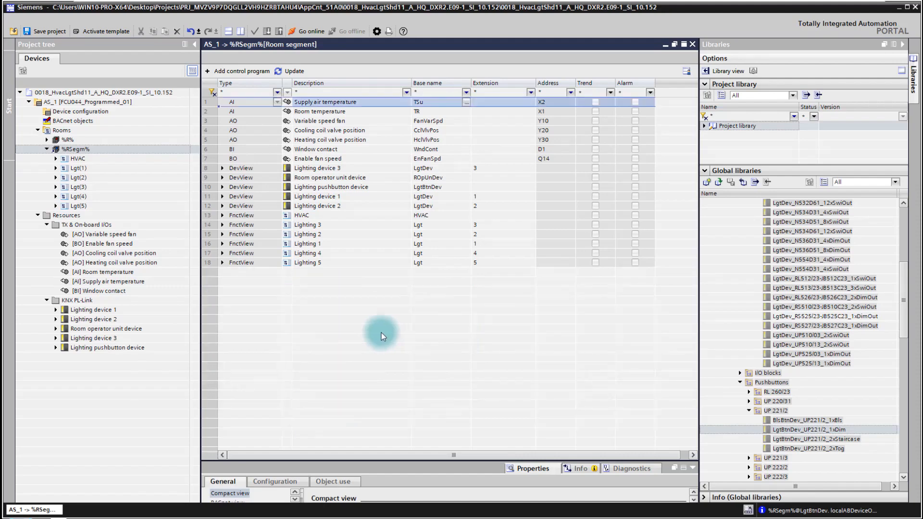
# - Remove Lighting pushbutton 2 from the pushbutton collection under Local manual operation of Lighting 5
pyautogui.click(223, 263)
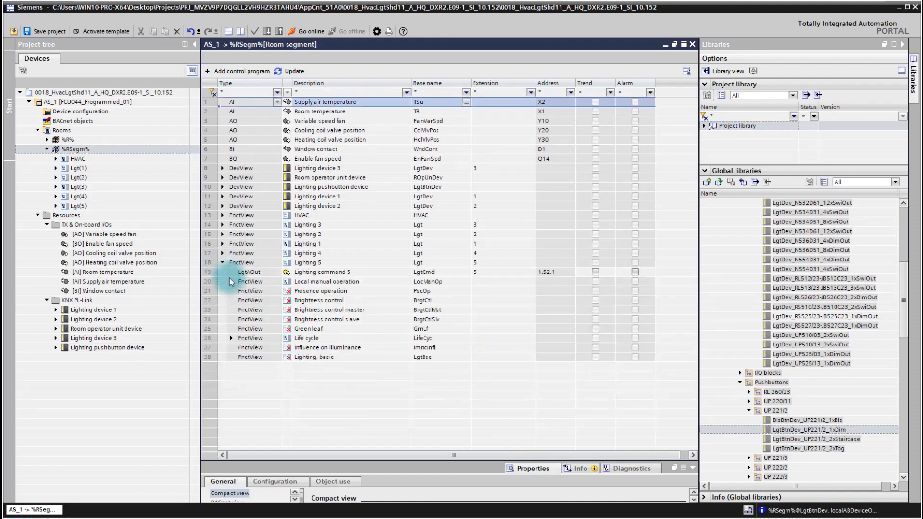
pyautogui.click(231, 282)
pyautogui.click(239, 300)
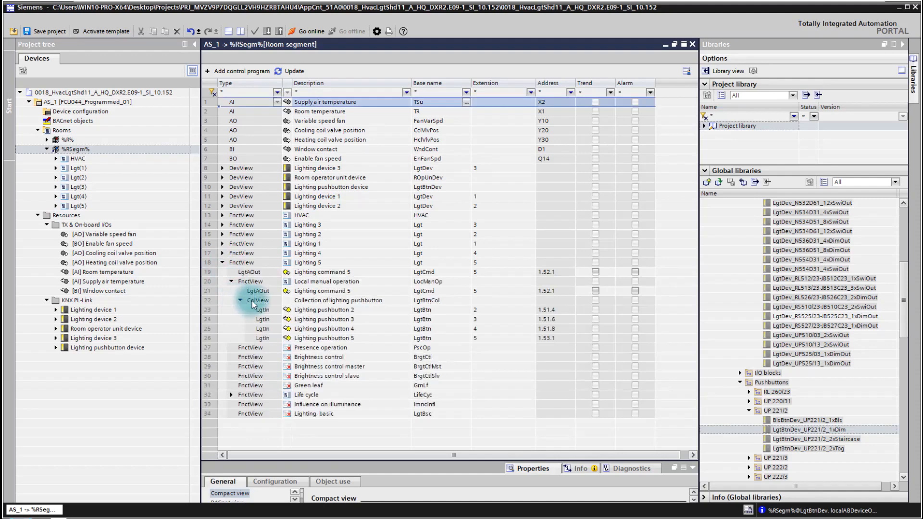
pyautogui.rightClick(365, 310)
pyautogui.click(389, 333)
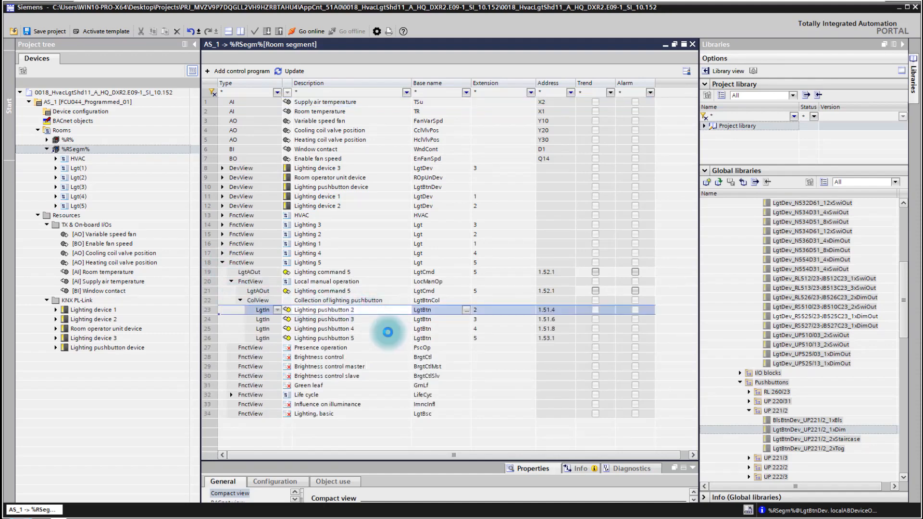
# - Remove Lighting pushbutton 3 from the pushbutton collection under Local manual operation of Lighting 5
pyautogui.click(222, 263)
pyautogui.click(231, 281)
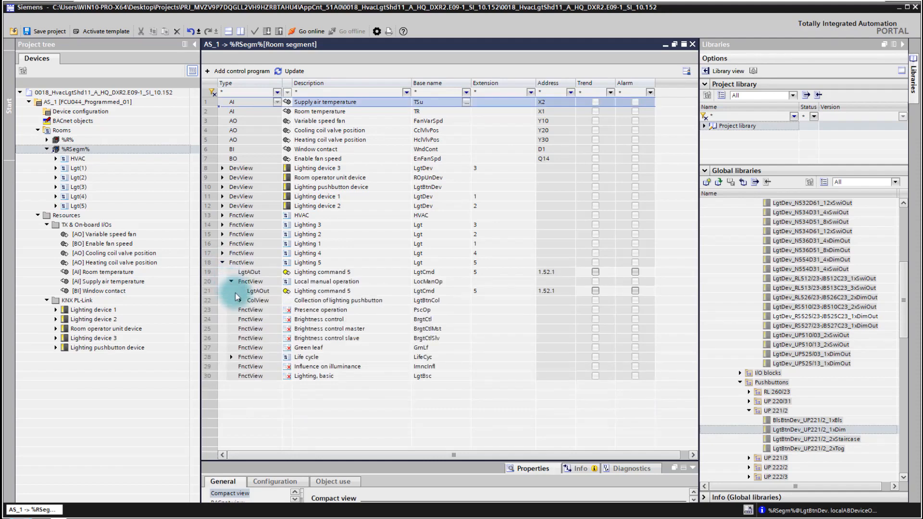
pyautogui.click(239, 301)
pyautogui.rightClick(356, 310)
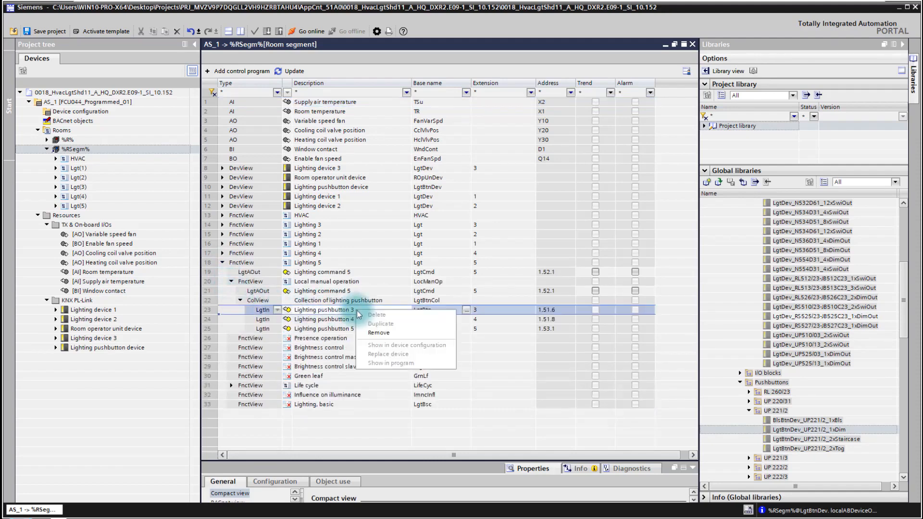
pyautogui.click(386, 333)
# - Remove Lighting pushbutton 4 from the pushbutton collection under Local manual operation of Lighting 5, and expand the collection again to check it
pyautogui.click(222, 263)
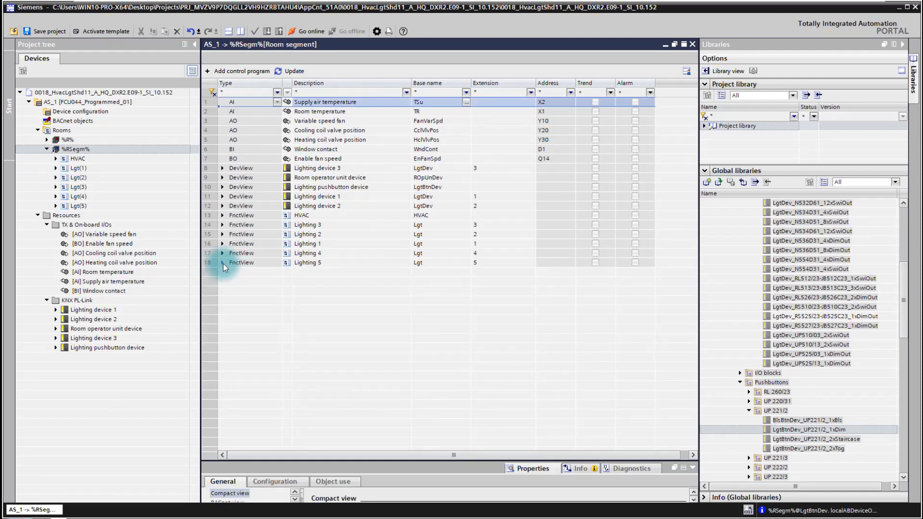
pyautogui.click(222, 263)
pyautogui.click(231, 282)
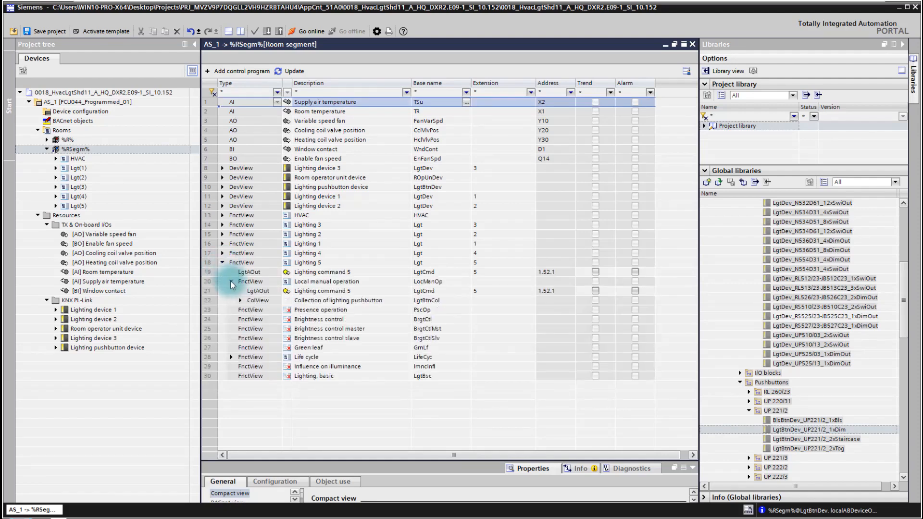
pyautogui.click(240, 300)
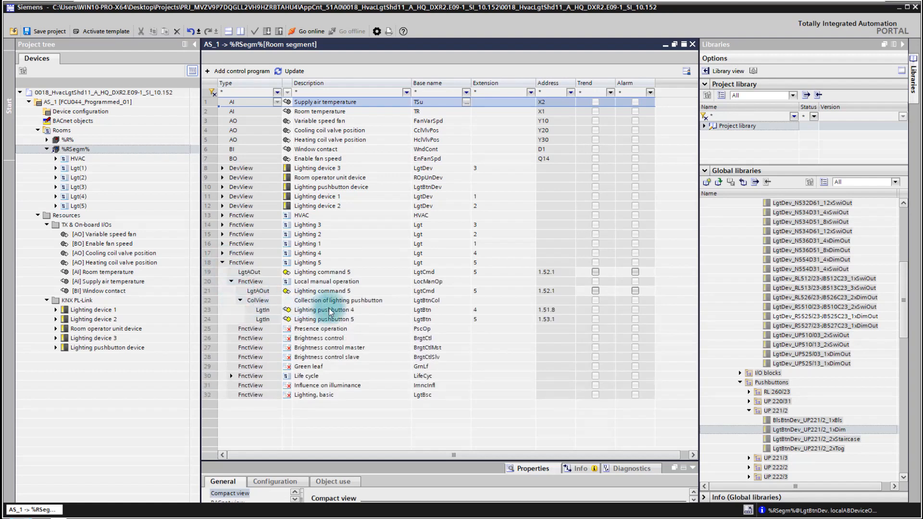
pyautogui.rightClick(331, 310)
pyautogui.click(362, 331)
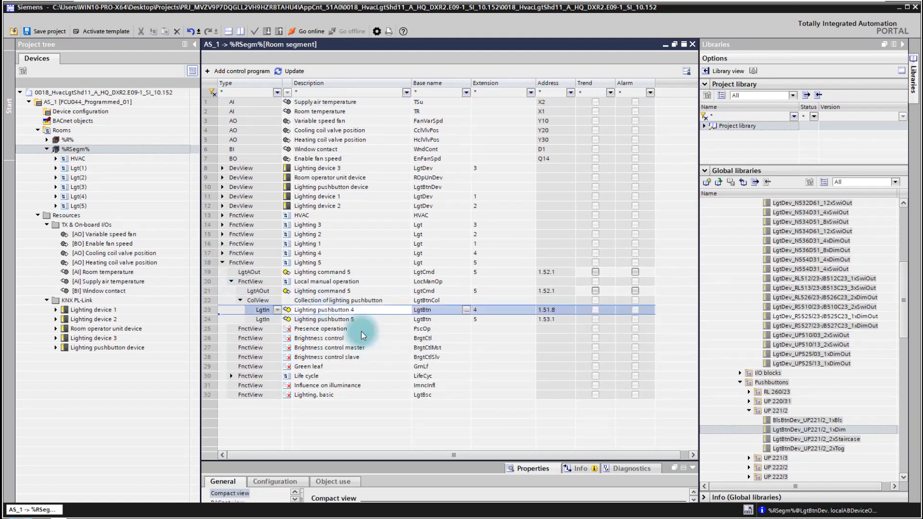
pyautogui.click(223, 263)
pyautogui.click(231, 282)
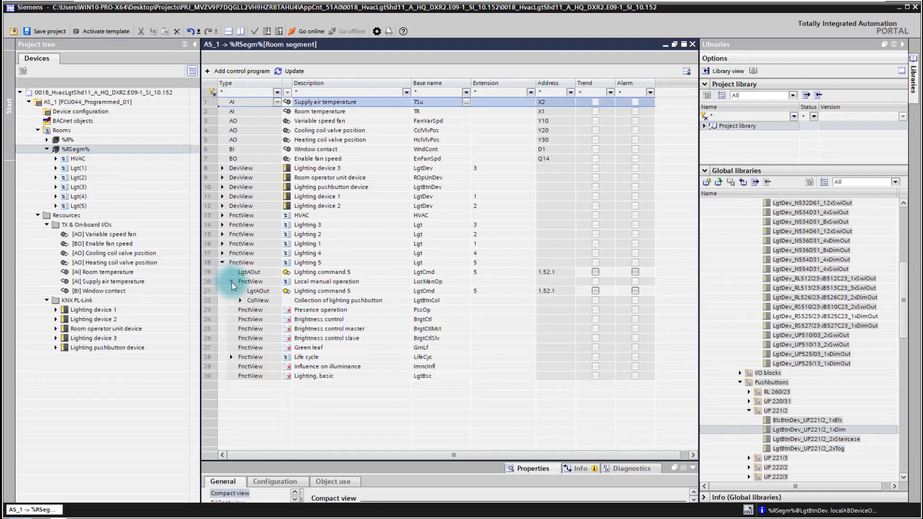
pyautogui.click(241, 300)
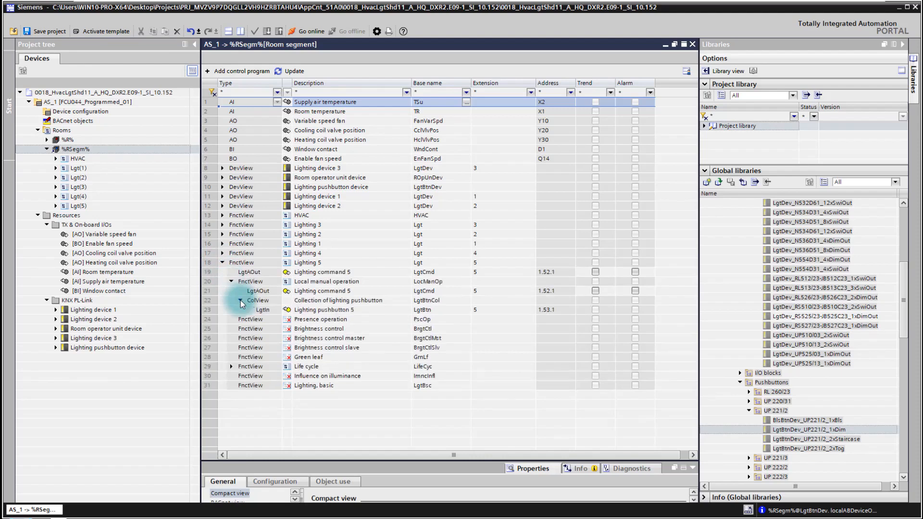